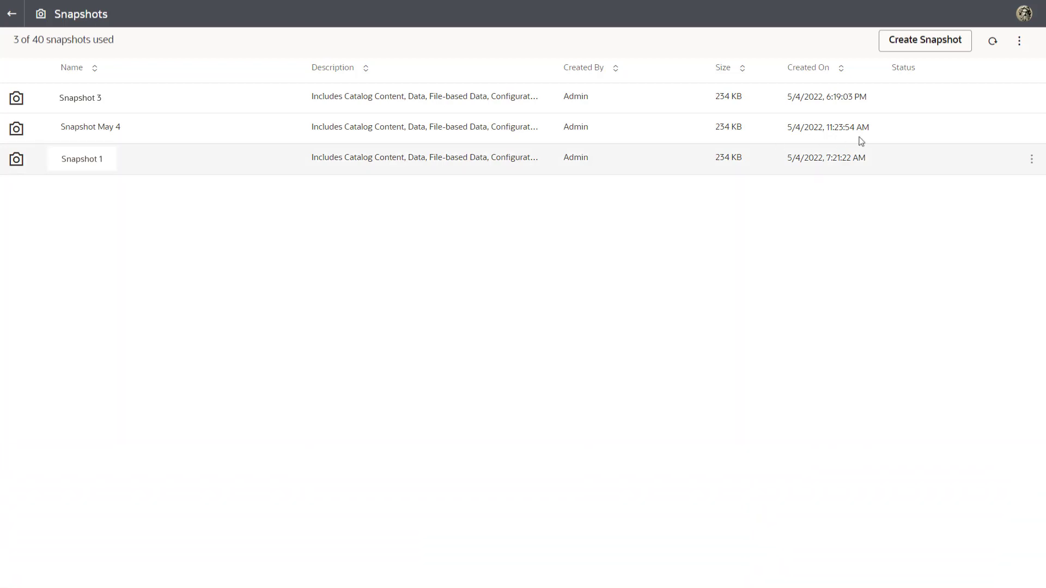
# - Begin exporting Snapshot May 4 to Oracle Cloud Storage and open its Storage Details form
pyautogui.click(1032, 131)
pyautogui.click(1007, 205)
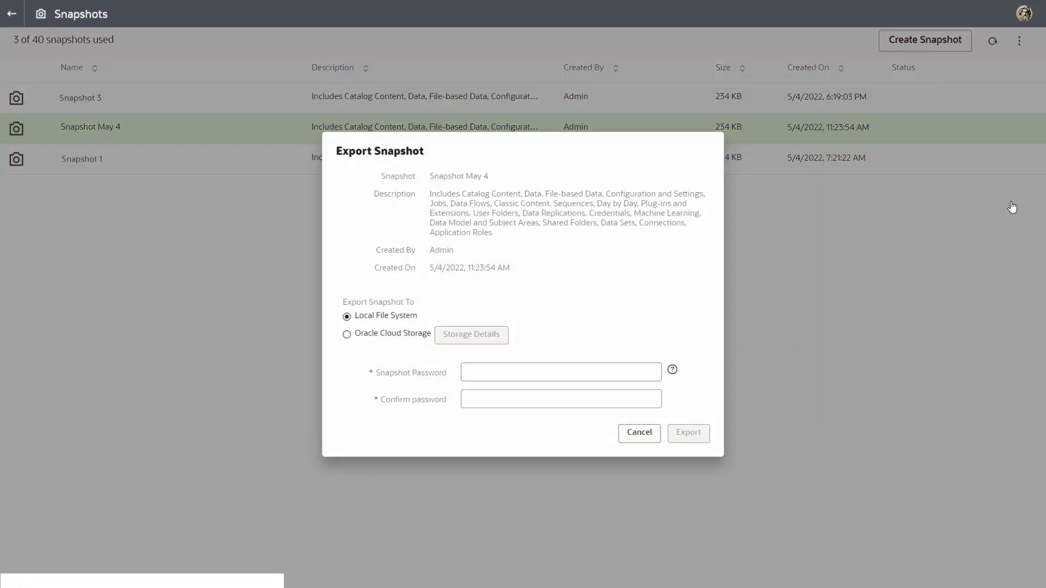
pyautogui.click(344, 336)
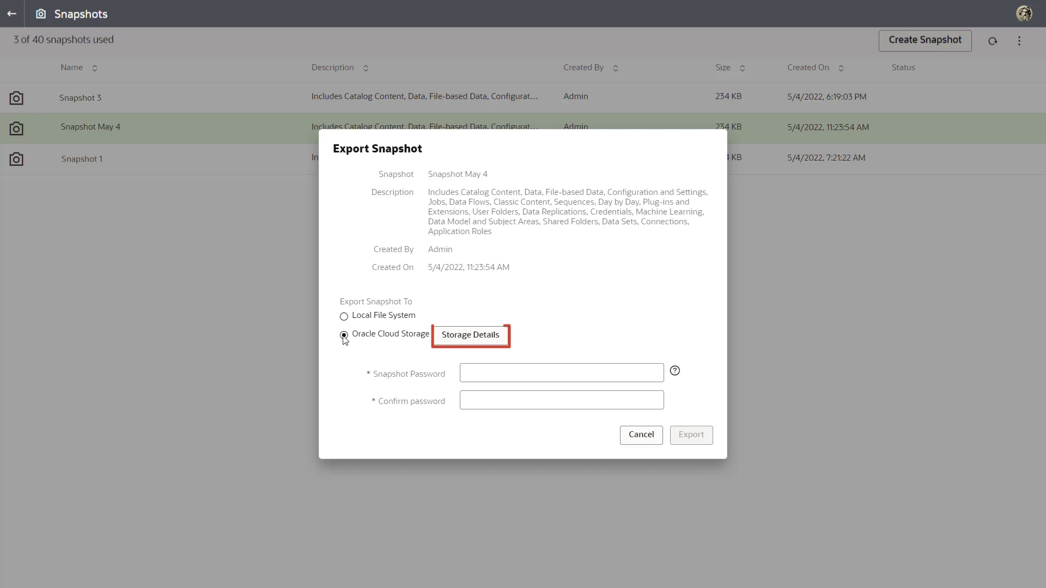
pyautogui.click(498, 340)
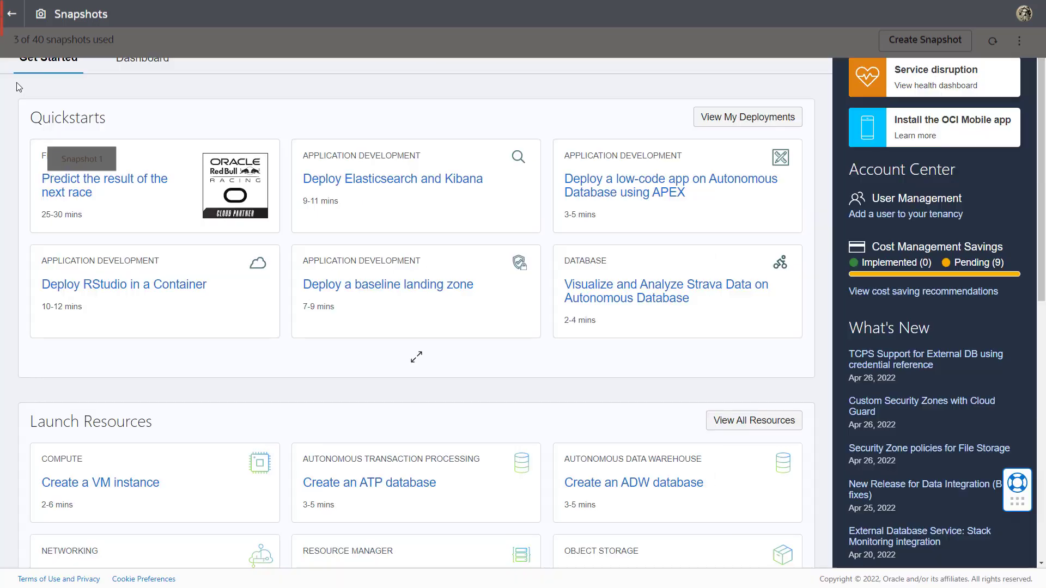
# - Go through Identity & Security to Policies and open the myanalyticspolicy details
pyautogui.click(14, 22)
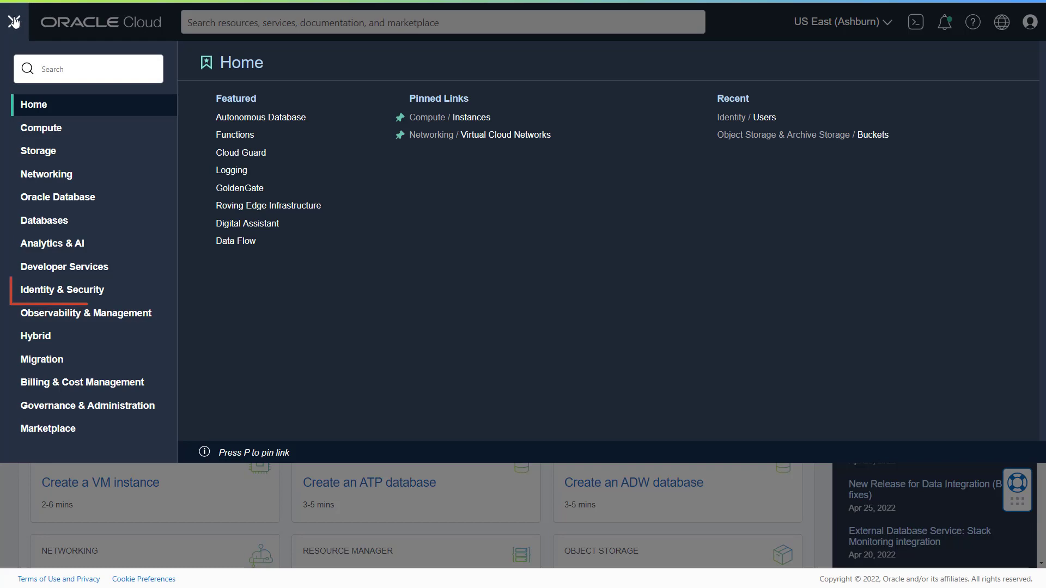
pyautogui.click(133, 295)
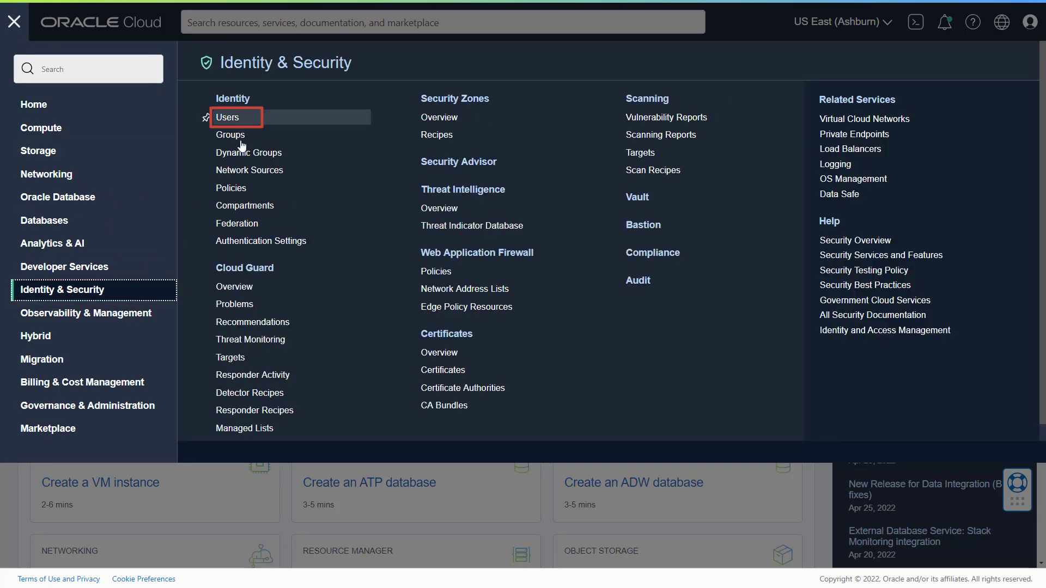
pyautogui.click(255, 118)
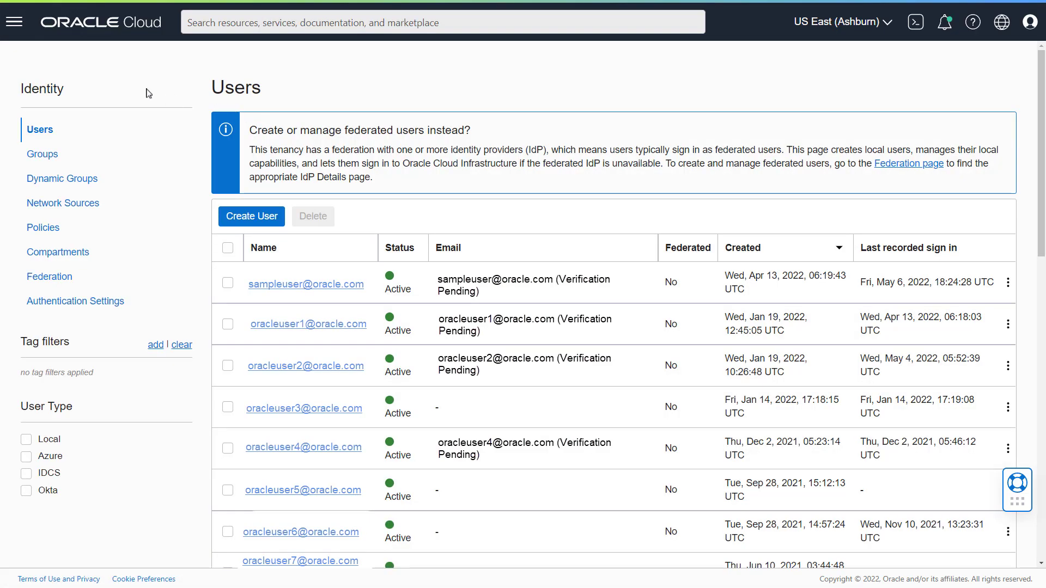
pyautogui.click(57, 231)
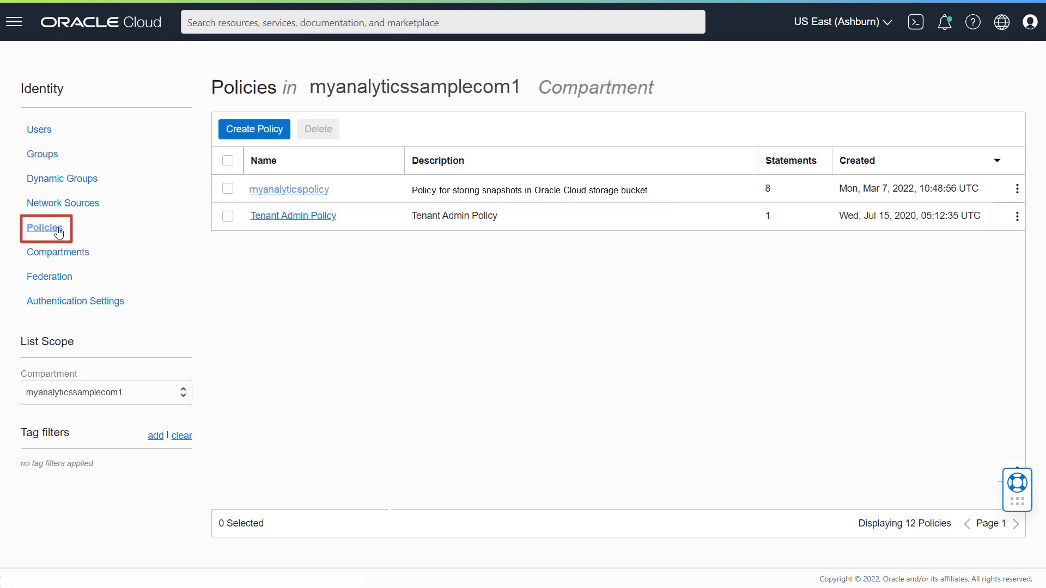
pyautogui.click(308, 190)
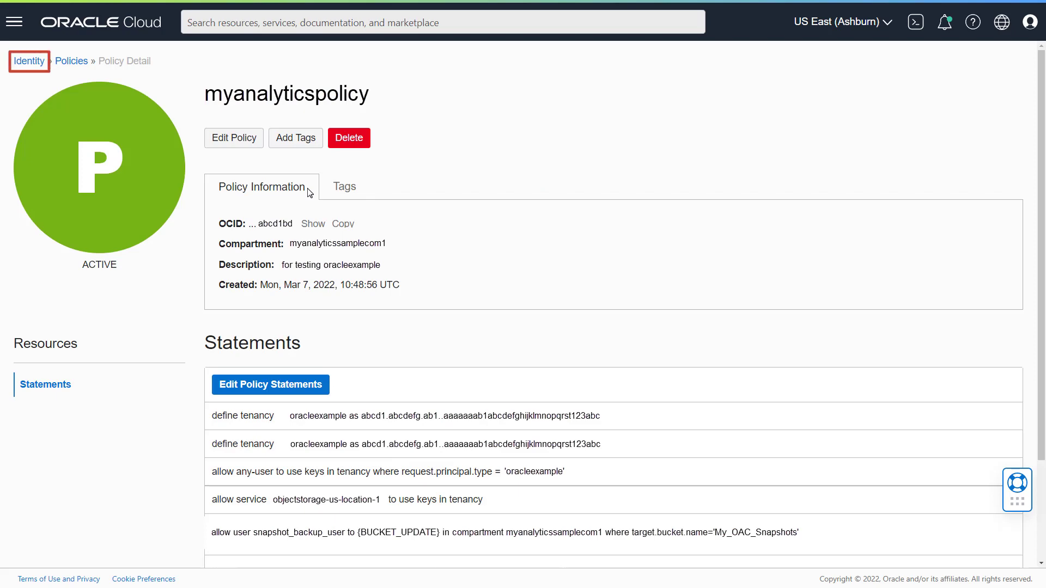
# - Open the sample user's API Keys and preview, then close, the key's configuration file
pyautogui.click(36, 62)
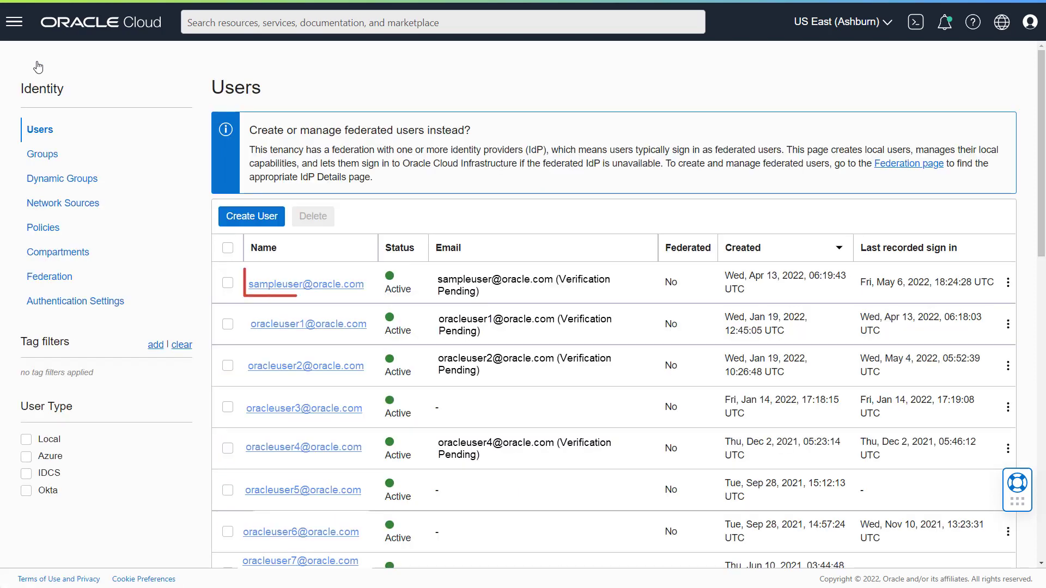
pyautogui.click(343, 287)
pyautogui.scroll(-3, 344, 290)
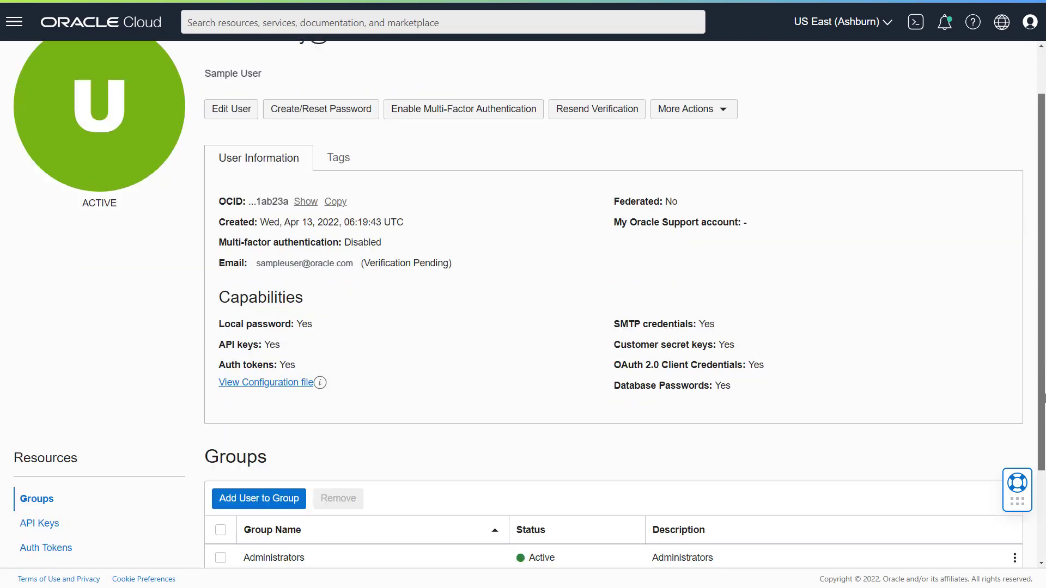
pyautogui.click(41, 400)
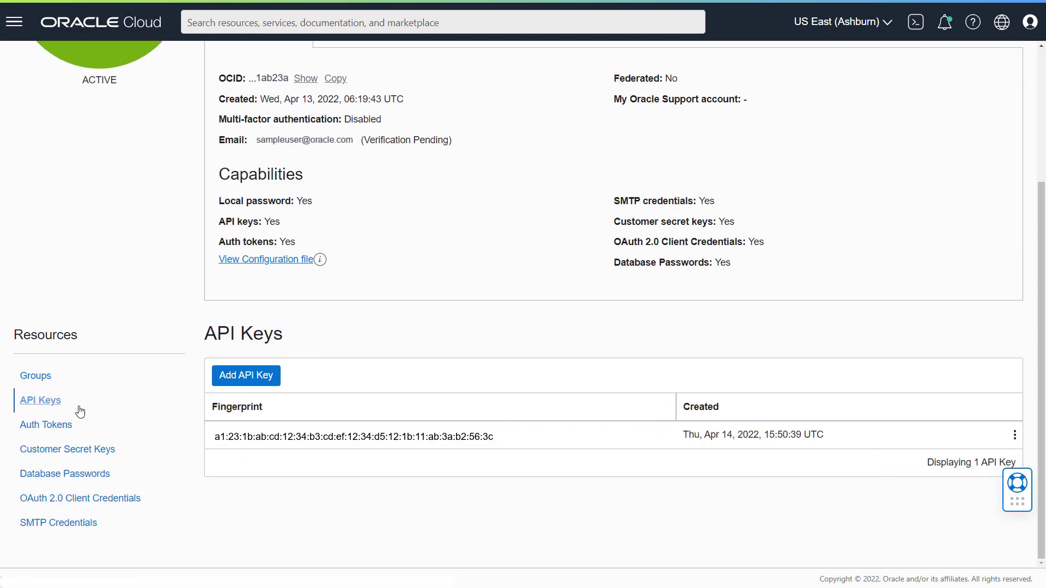
pyautogui.click(1014, 435)
pyautogui.click(976, 446)
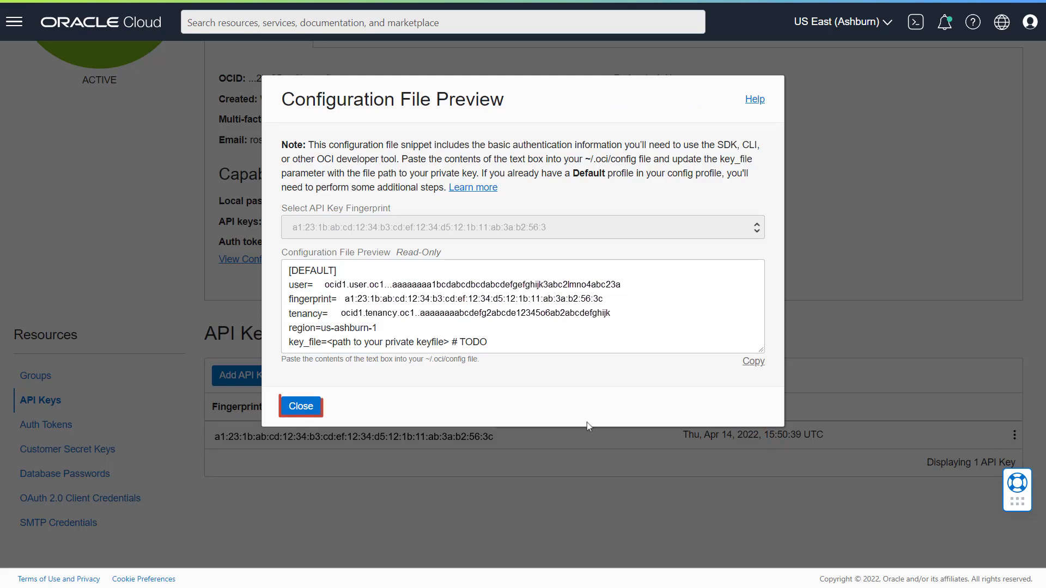
pyautogui.click(298, 412)
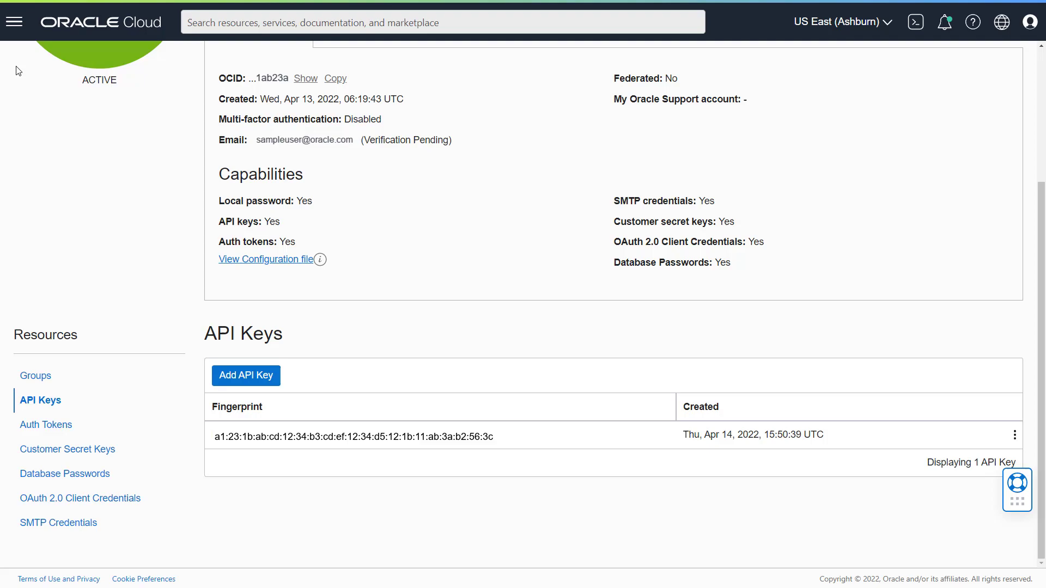
# - Open the My_OAC_Snapshots bucket from Storage > Buckets in the OCI console
pyautogui.click(15, 22)
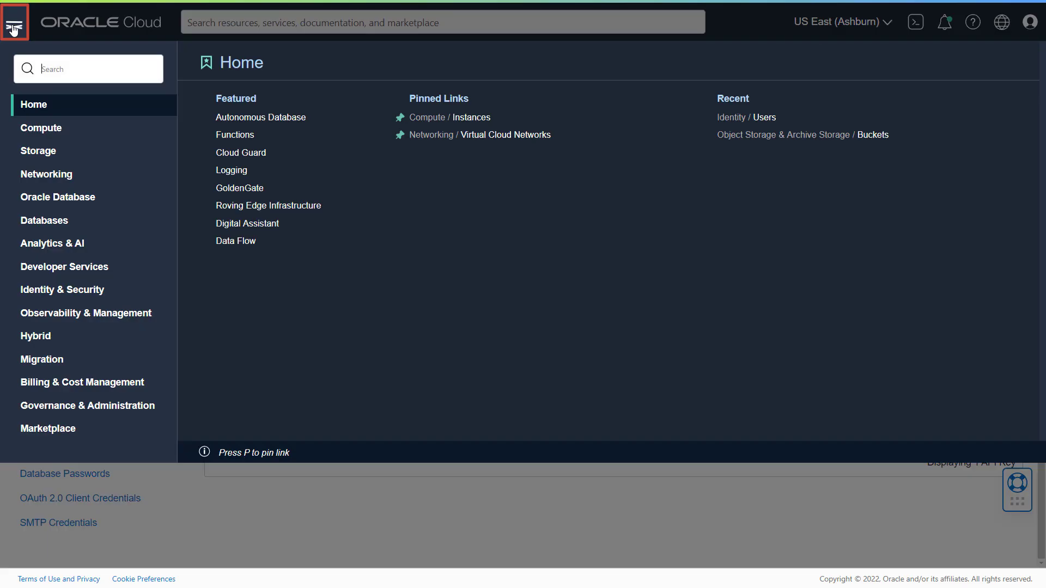
pyautogui.click(69, 157)
pyautogui.click(495, 120)
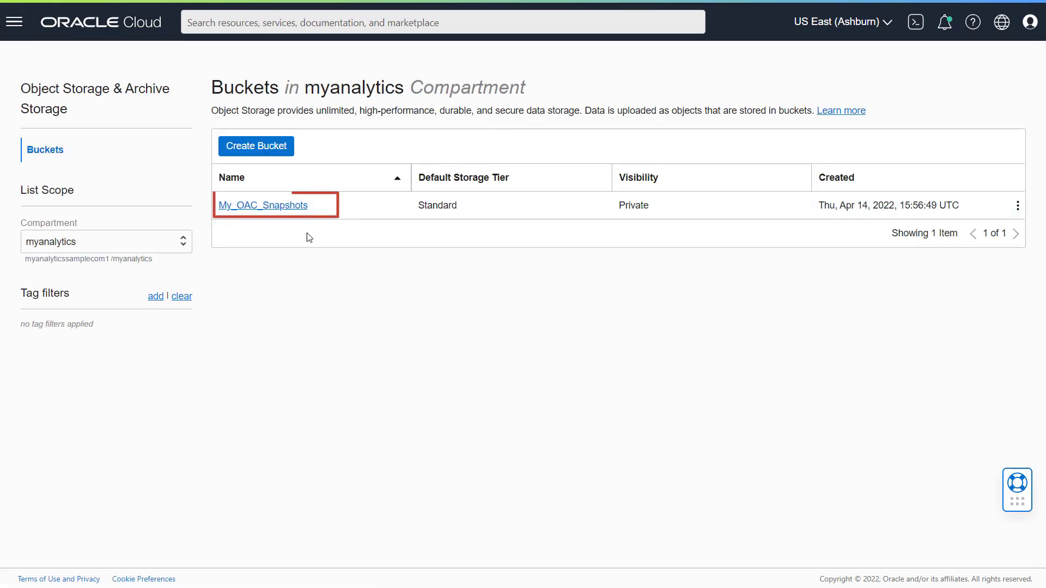
pyautogui.click(296, 206)
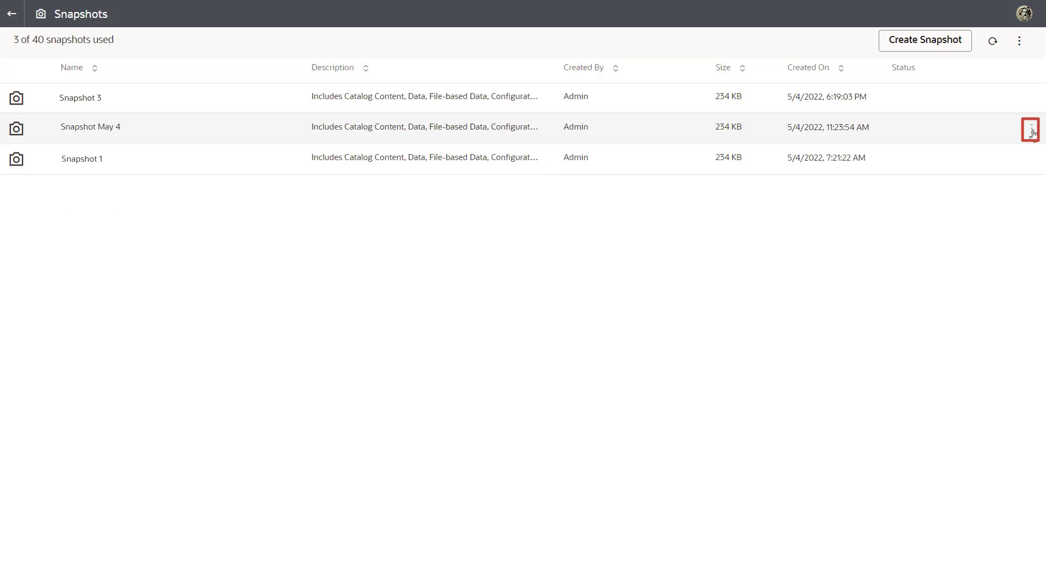
# - In Analytics Cloud, export Snapshot May 4 to Oracle Cloud Storage and open Storage Details
pyautogui.click(1031, 129)
pyautogui.click(1015, 197)
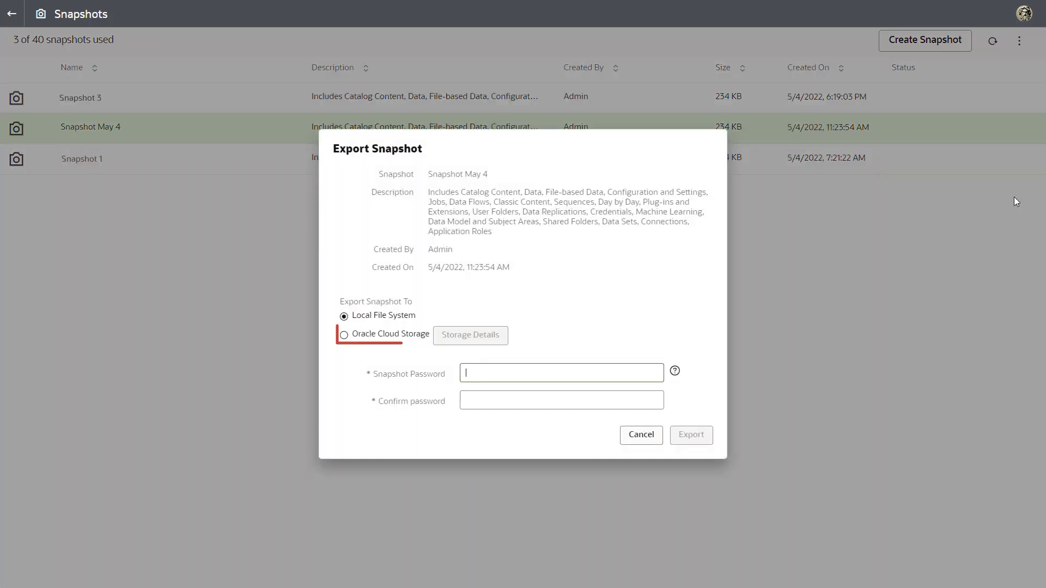
pyautogui.click(343, 335)
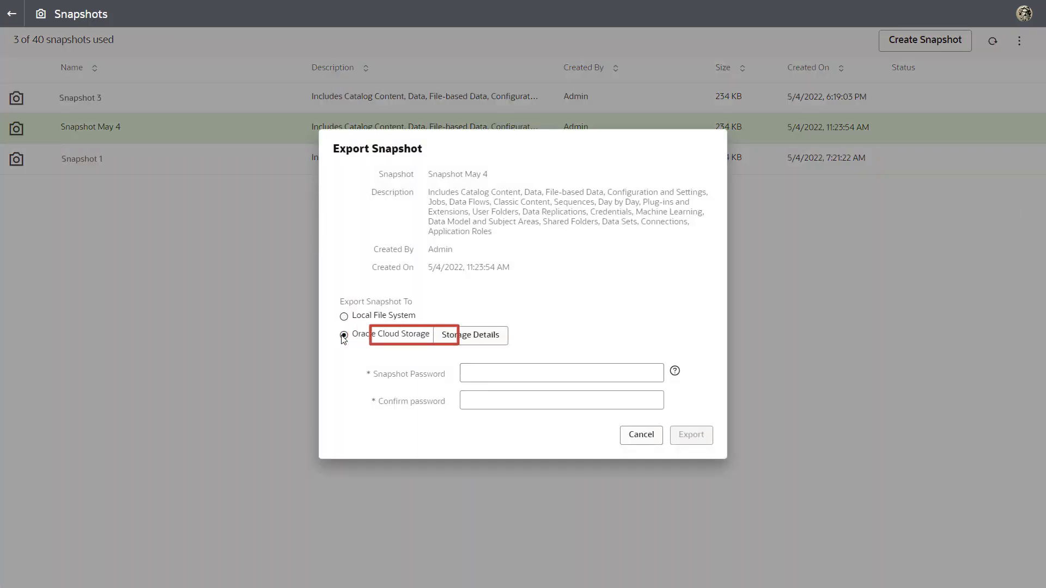
pyautogui.click(504, 341)
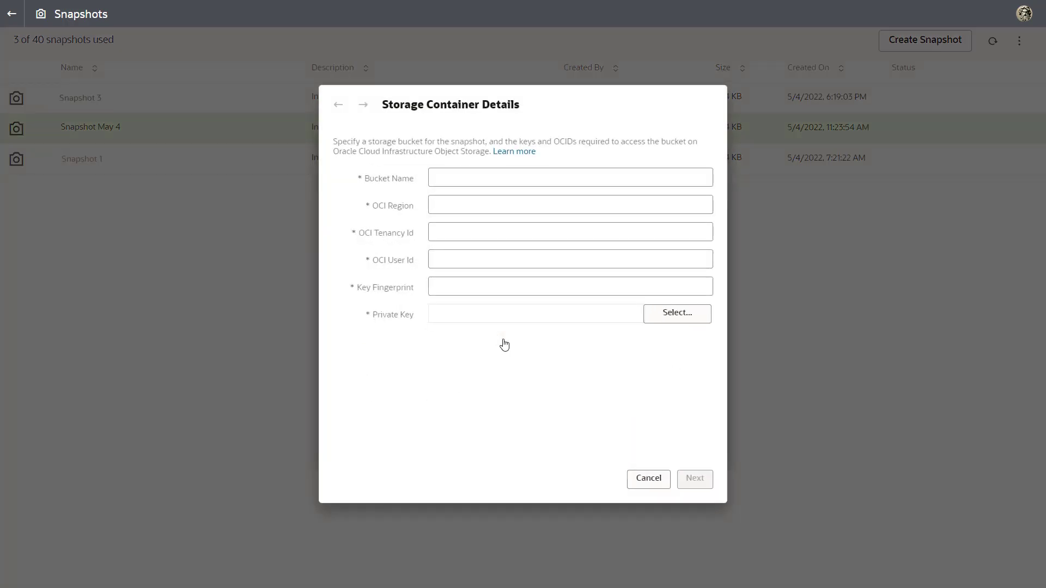
# - Enter bucket My_OAC_Snapshots, region us-ashburn-1, the tenancy and user OCIDs, and key fingerprint
pyautogui.write('My_OAC_Snapshots')
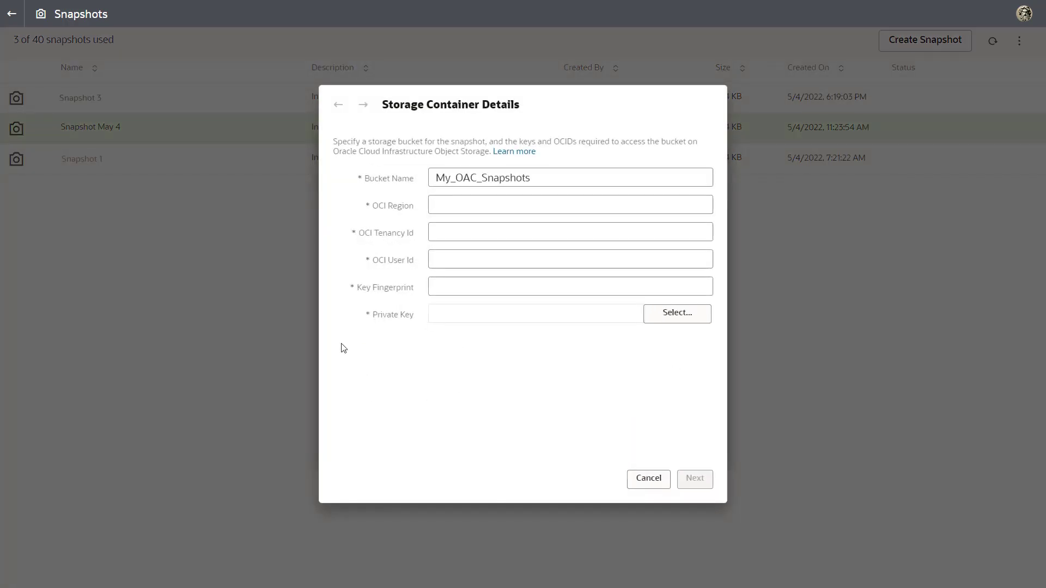
pyautogui.press('Tab')
pyautogui.write('us-ashburn-1')
pyautogui.press('Tab')
pyautogui.write('ocid1.tenancy.oc1..aaaaaaaabcdefg2abcde12345o6ab2abcdefghijk')
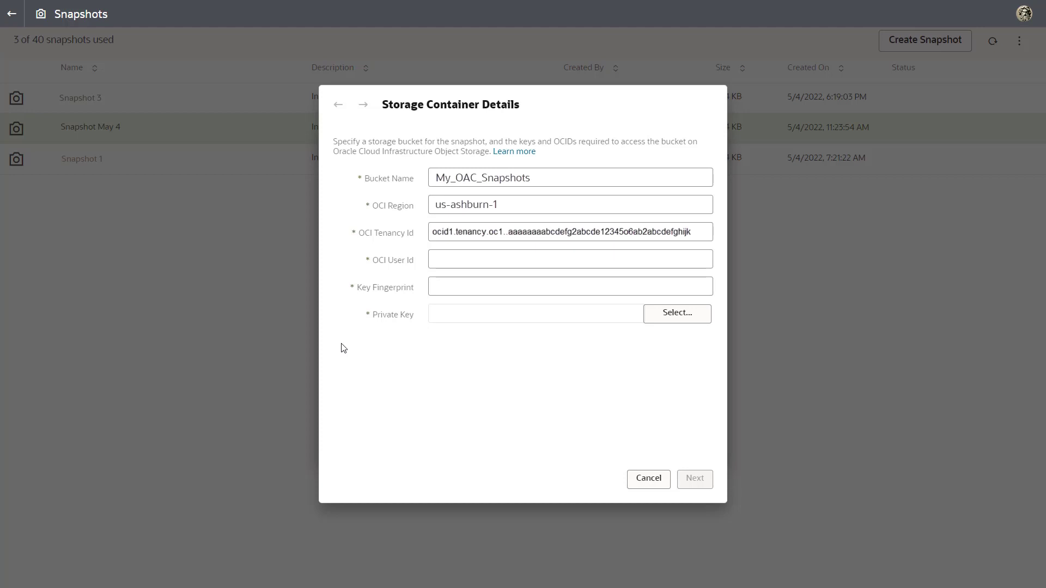
pyautogui.press('Tab')
pyautogui.write('ocid1.user.oc1...aaaaaaaa1bcdabcdbcdabcdefgefghijk3abc2lmno4abc23a')
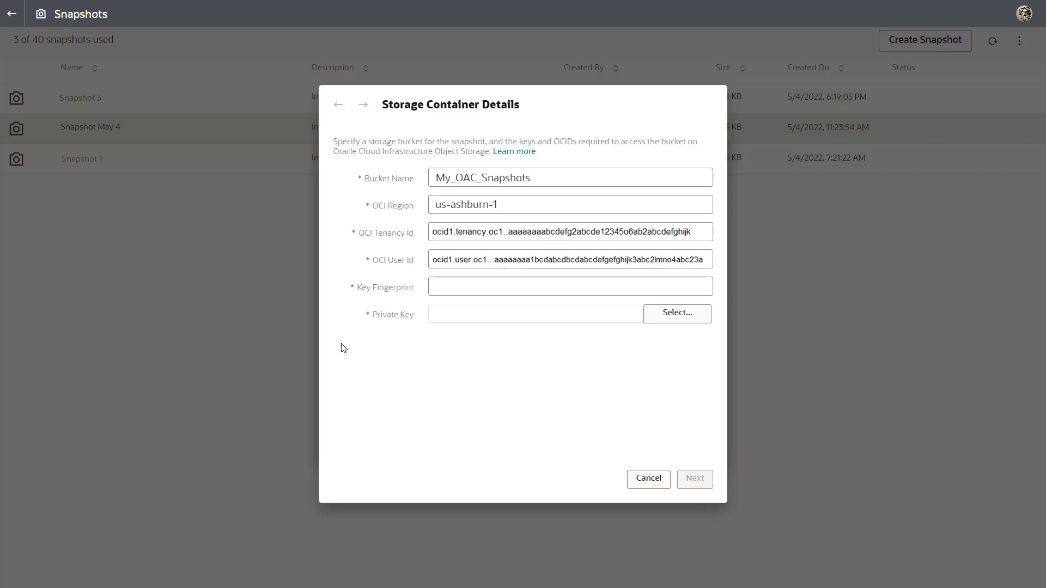
pyautogui.press('Tab')
pyautogui.write('a1:23:1b:ab:cd:12:34:b3:cd:ef:12:34:d5:12:1b:11:ab:3a:b2:56:3c')
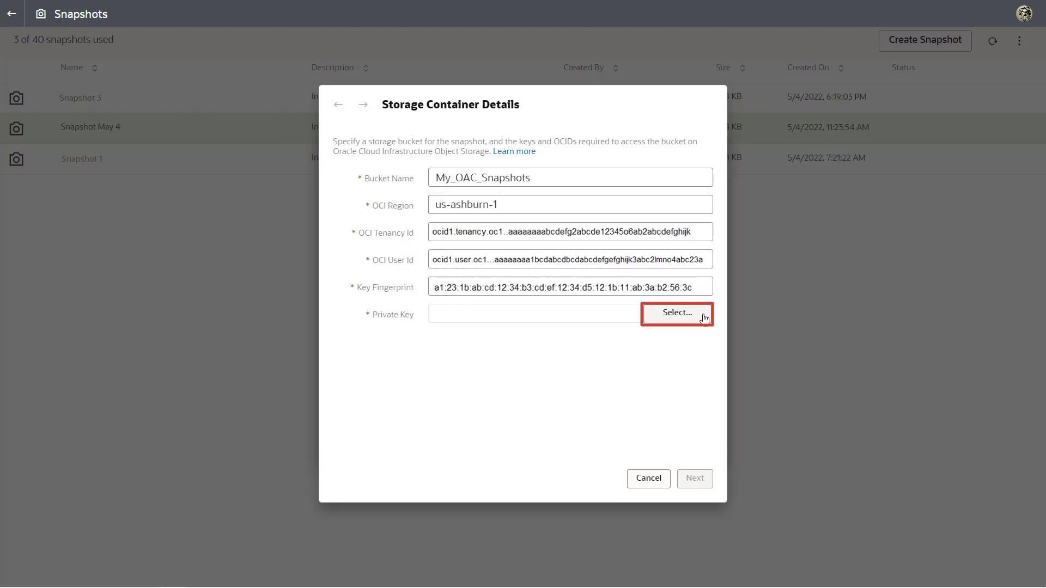
# - Attach the .pem private key file to the storage container details
pyautogui.click(705, 318)
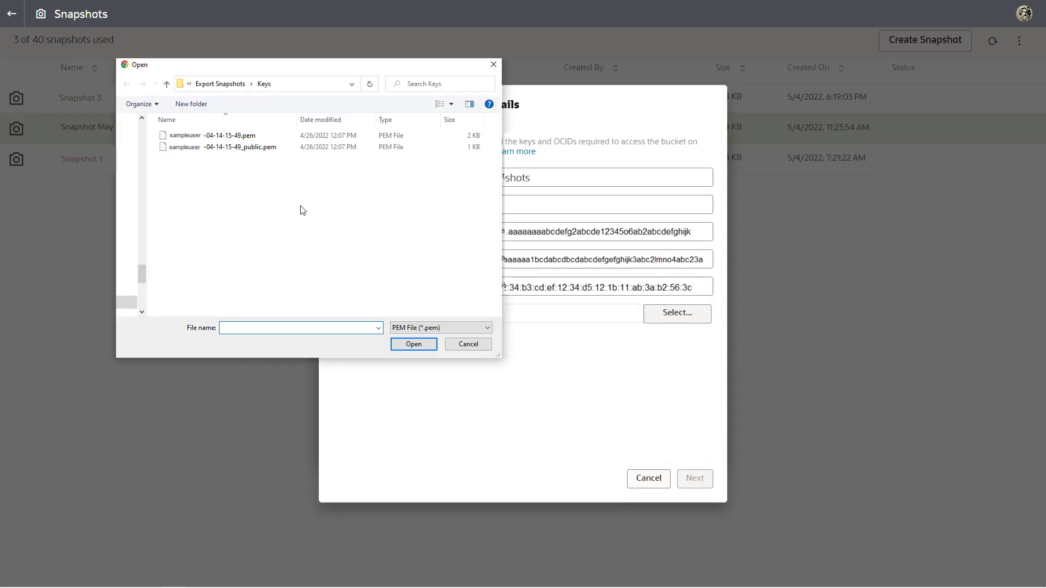
pyautogui.click(229, 135)
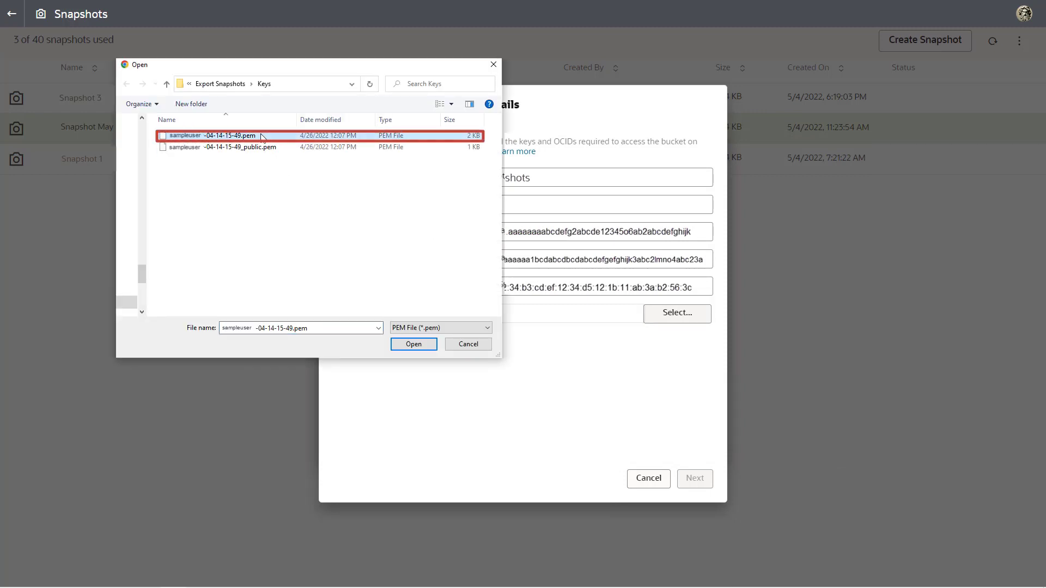
pyautogui.click(414, 344)
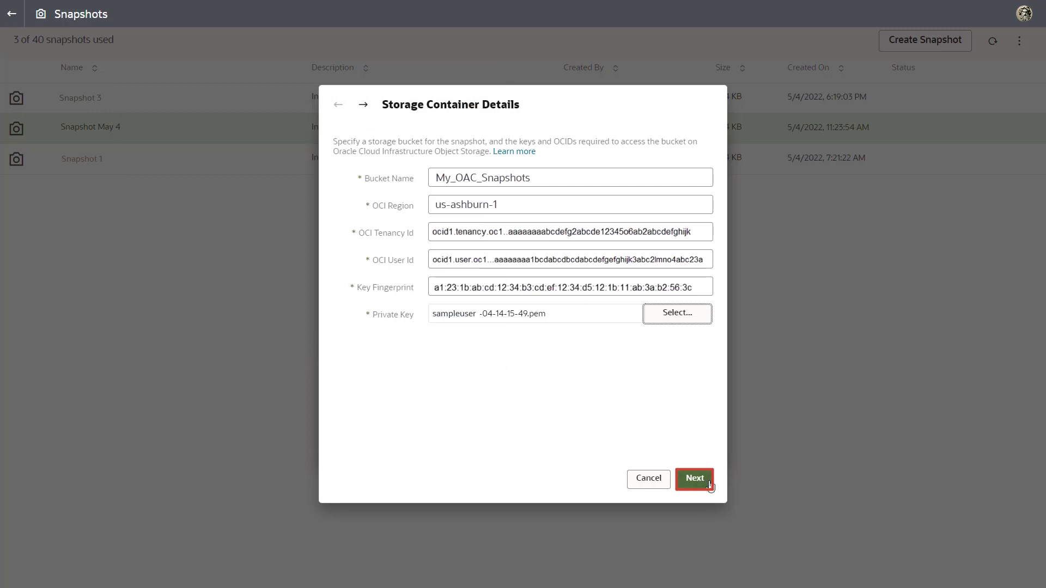
# - Name the export file May_Backups/SnapshotMay4.bar in the My_OAC_Snapshots container
pyautogui.click(694, 479)
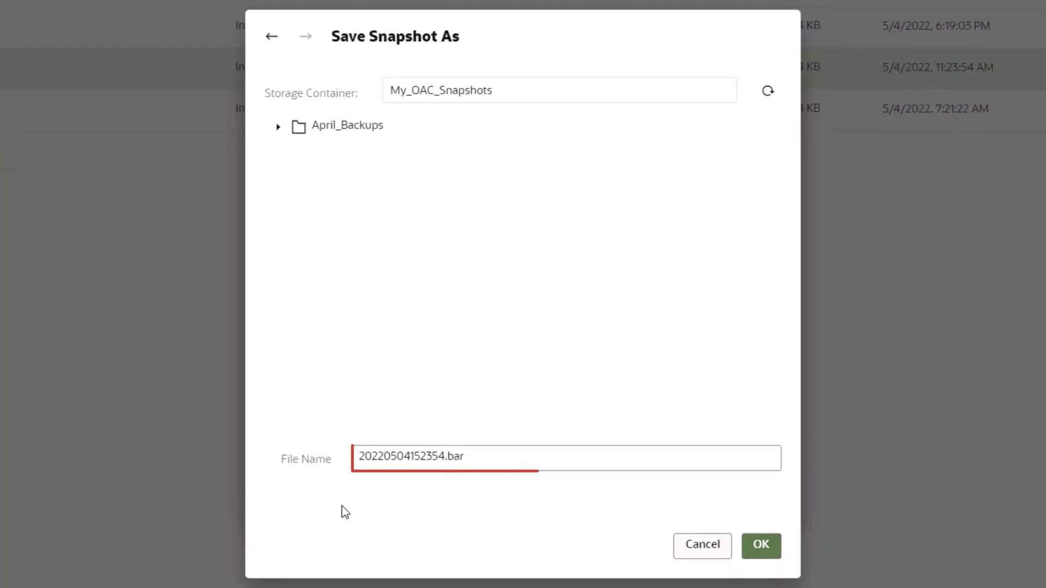
pyautogui.moveTo(359, 458); pyautogui.dragTo(442, 457)
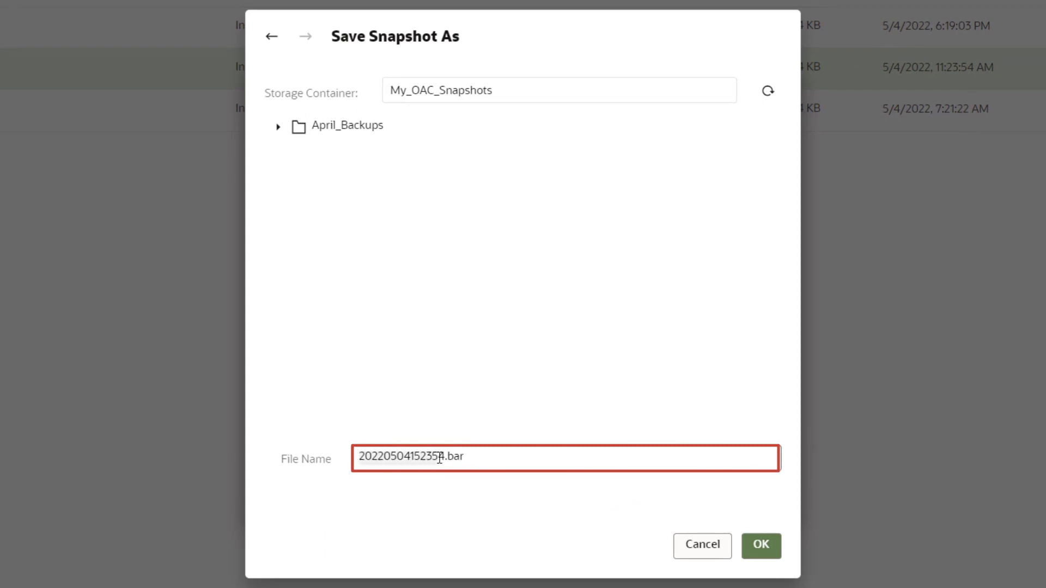
pyautogui.write('SnapshotMay4')
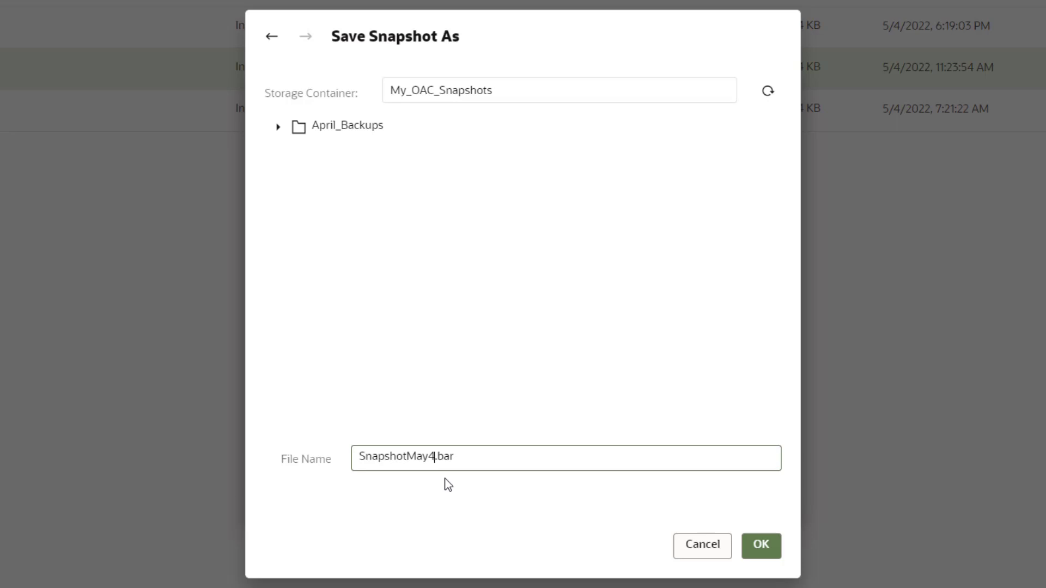
pyautogui.press('Home')
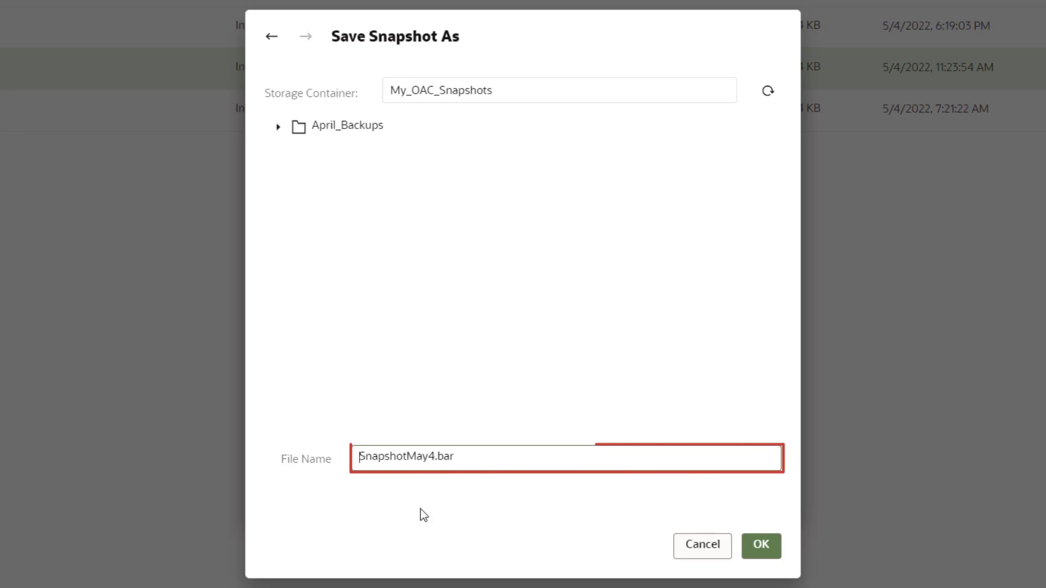
pyautogui.write('May_Backups/')
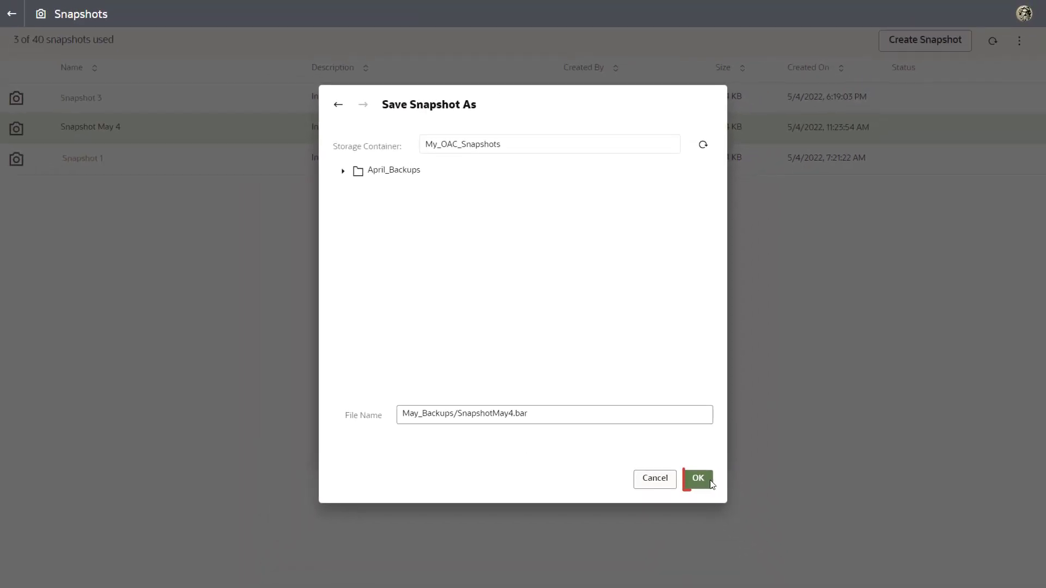
# - Export the snapshot with a confirmed password, then expand May_Backups to see SnapshotMay4.bar
pyautogui.click(710, 483)
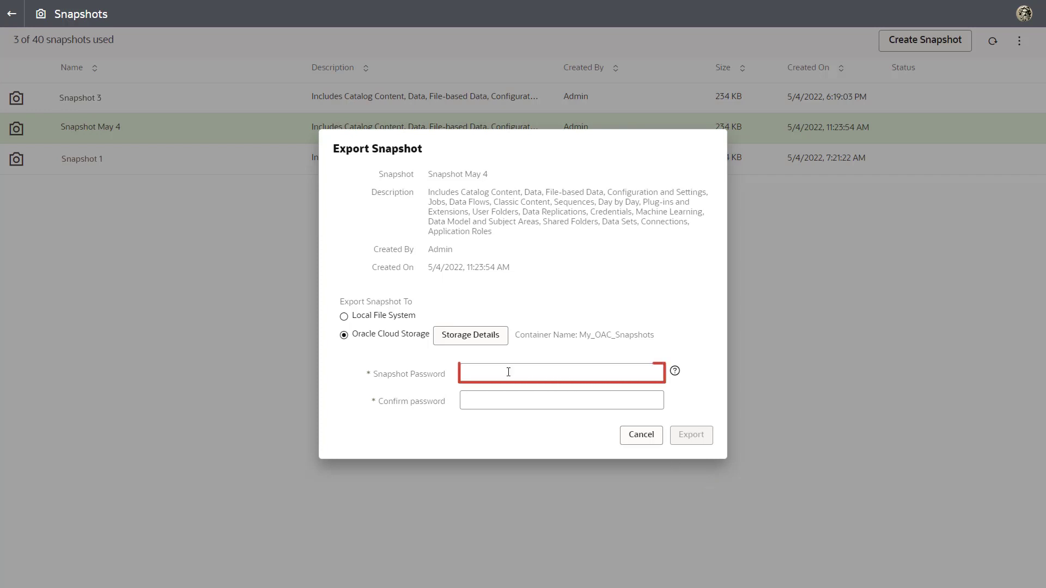
pyautogui.write('•••••••')
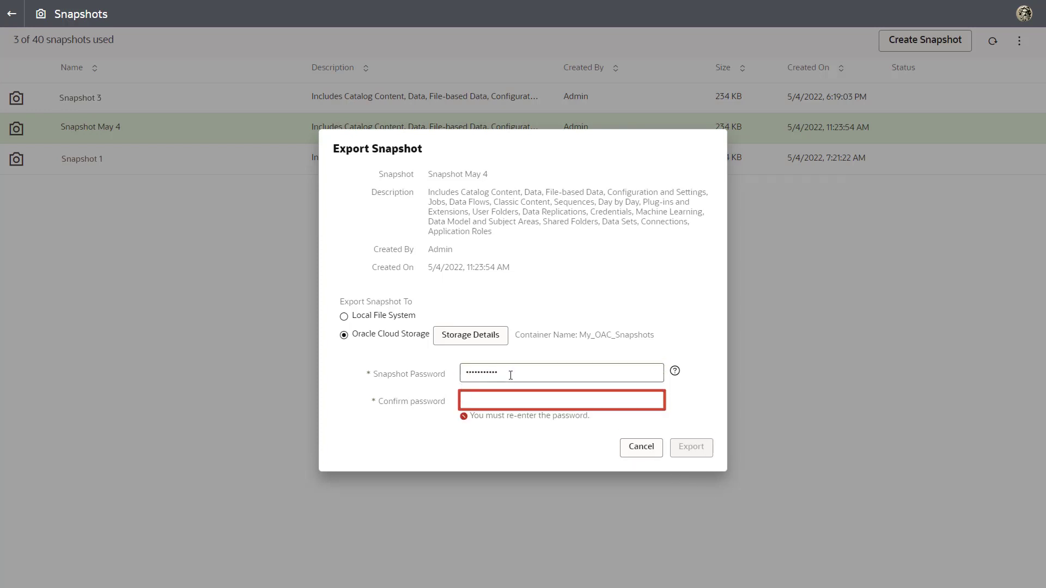
pyautogui.click(504, 401)
pyautogui.write('•••••••••••')
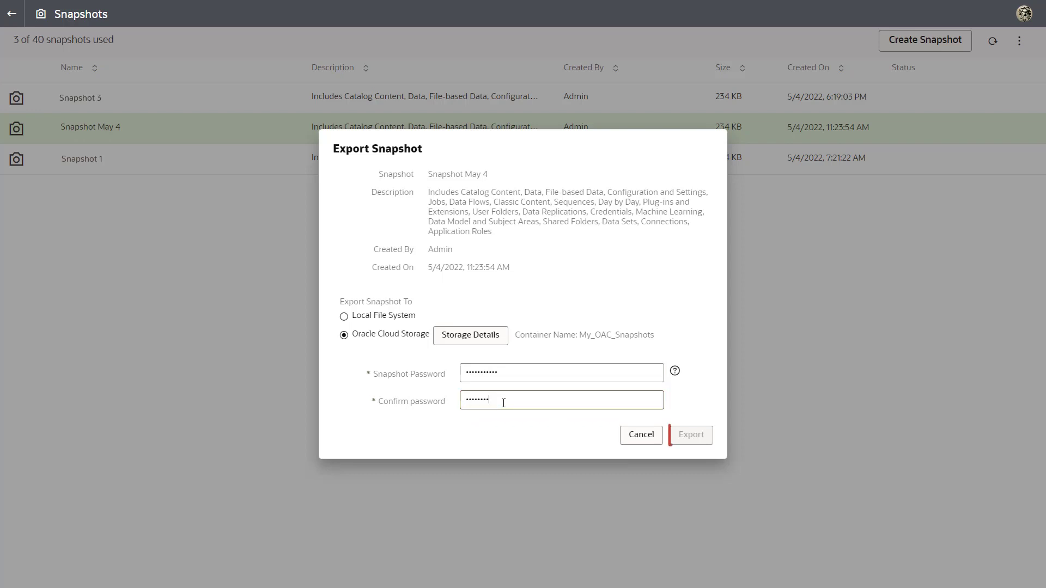
pyautogui.click(710, 444)
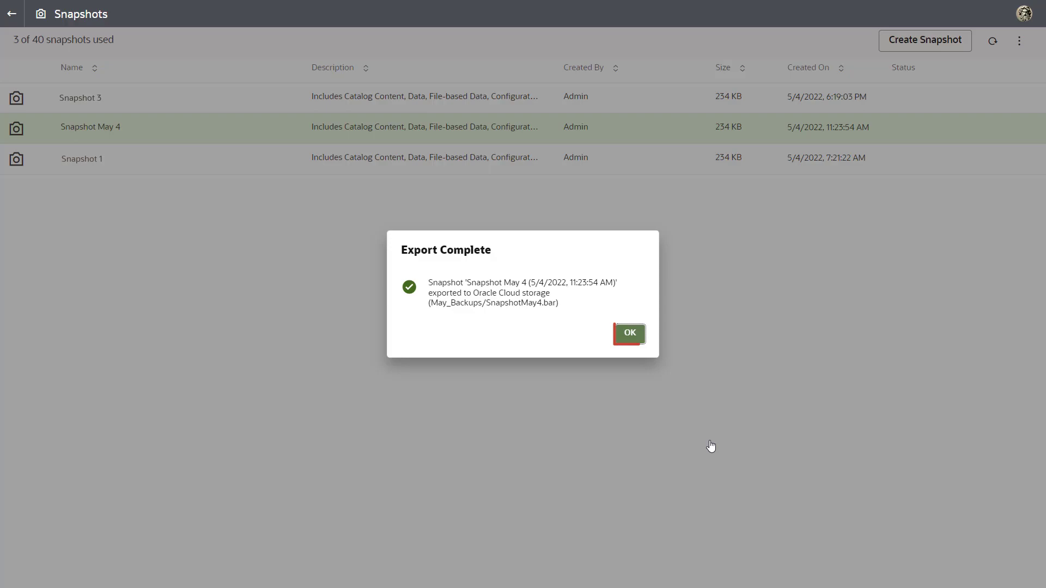
pyautogui.click(633, 334)
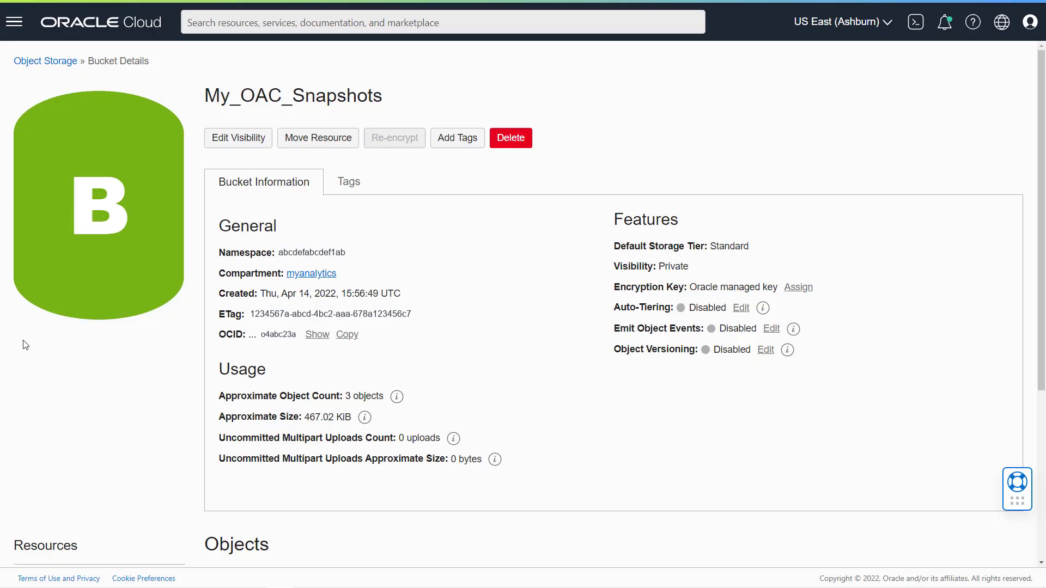
pyautogui.scroll(-5, 526, 518)
pyautogui.click(250, 414)
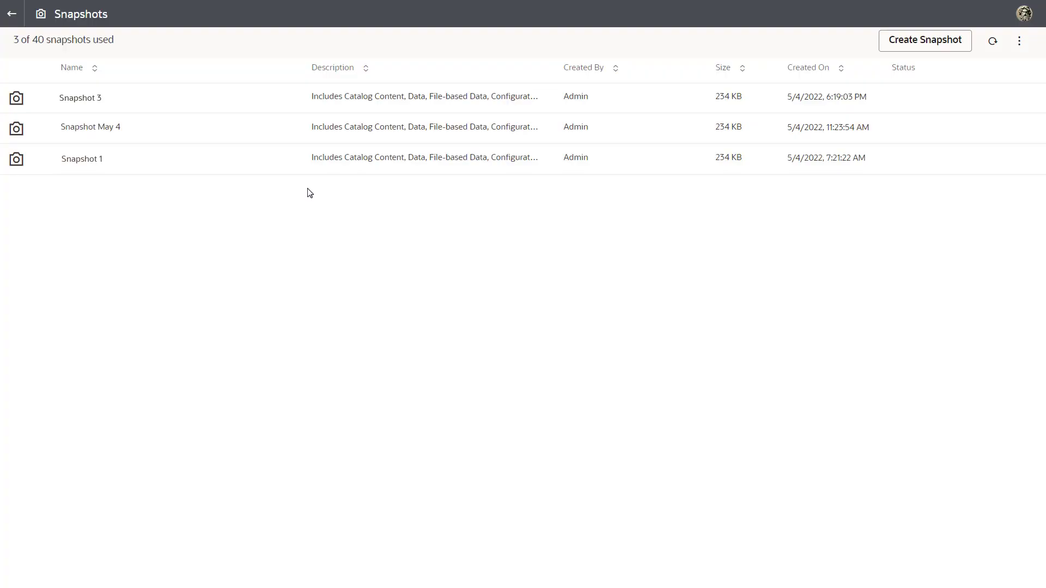
# - Start a snapshot import from Oracle Cloud Storage, proceeding without a virus scanner
pyautogui.click(1019, 41)
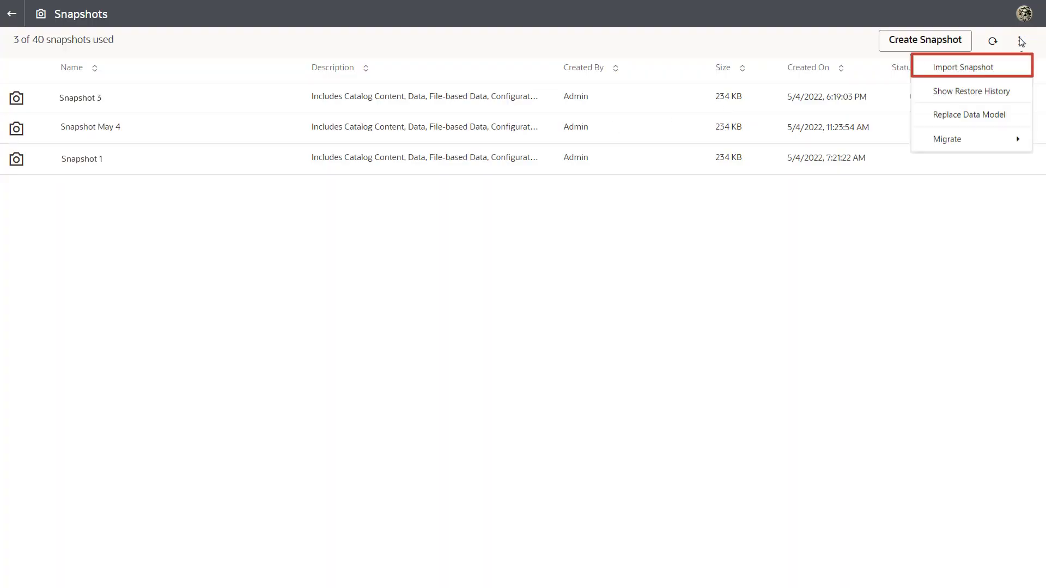
pyautogui.click(960, 66)
pyautogui.click(528, 338)
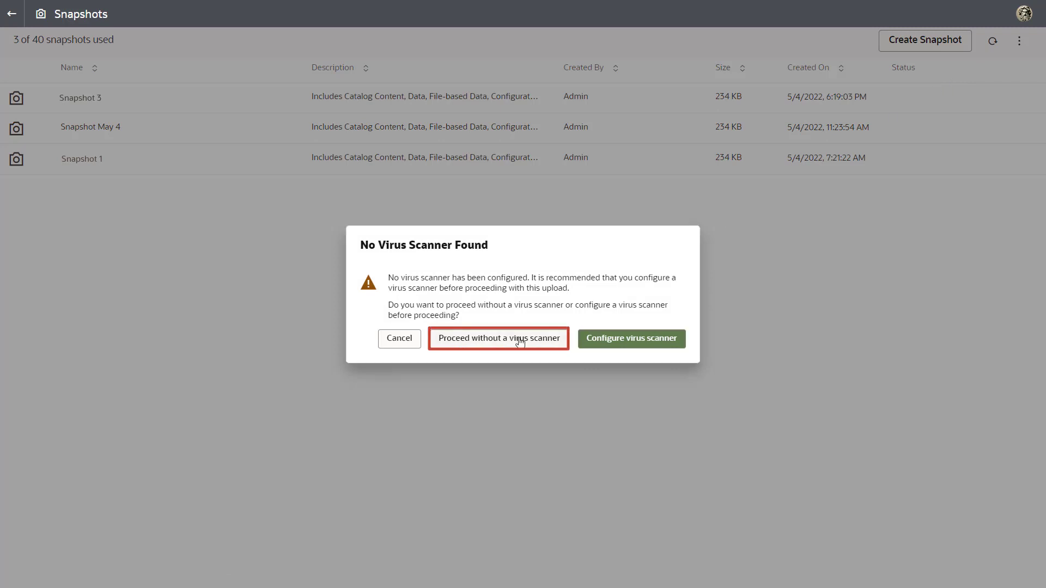
pyautogui.click(470, 279)
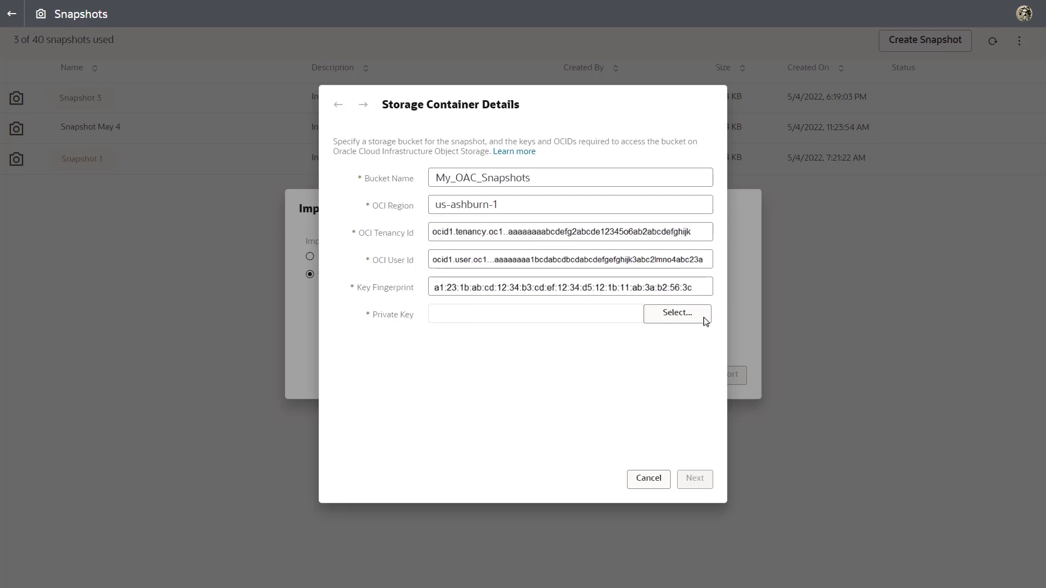
# - Supply the .pem private key and continue to the My_OAC_Snapshots bucket folders
pyautogui.click(704, 319)
pyautogui.click(212, 135)
pyautogui.click(413, 344)
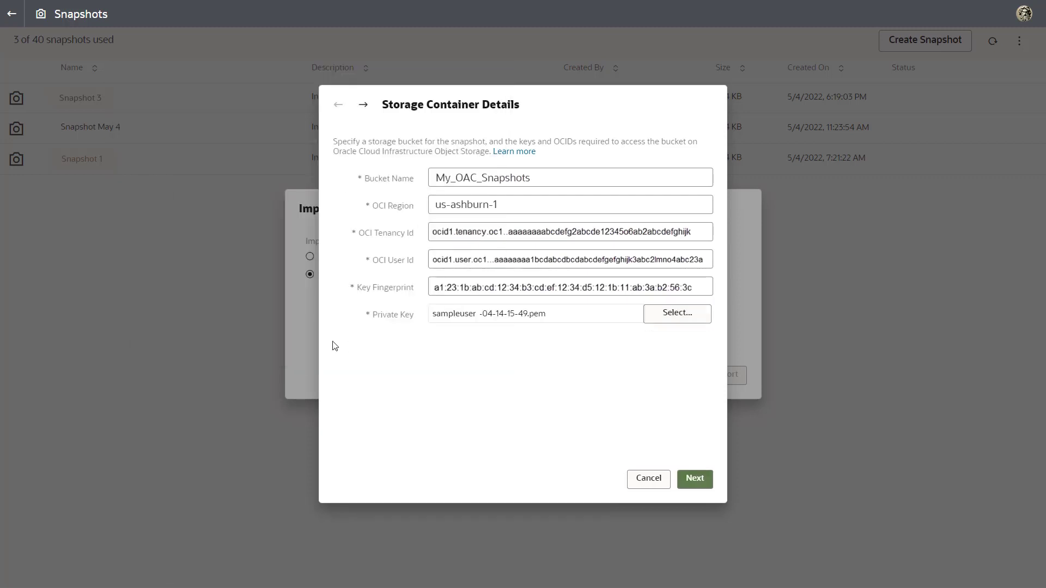
pyautogui.click(710, 484)
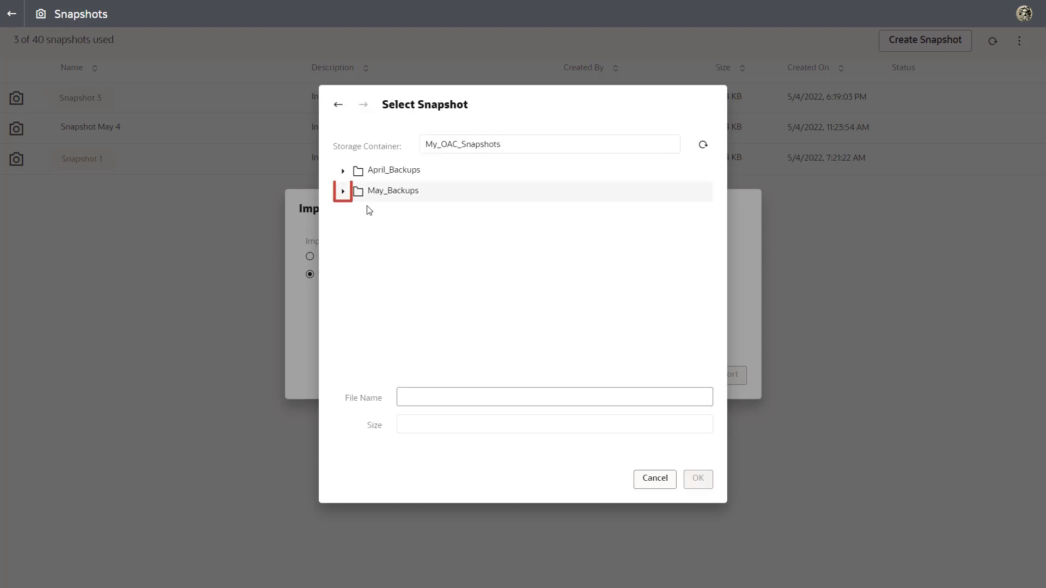
# - Choose May_Backups/SnapshotMay4.bar as the import file and enter the snapshot password
pyautogui.click(342, 190)
pyautogui.click(473, 219)
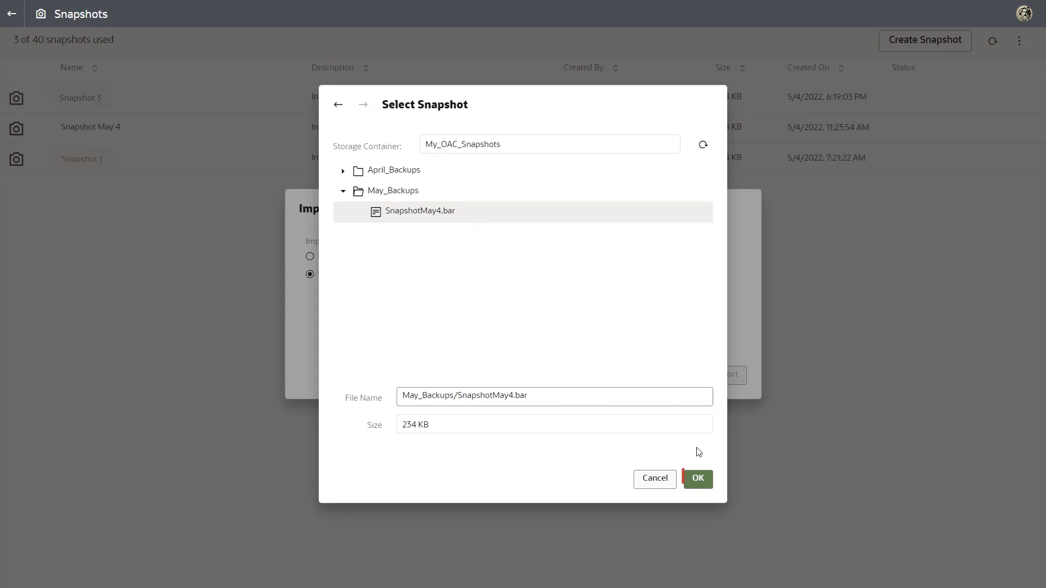
pyautogui.click(696, 485)
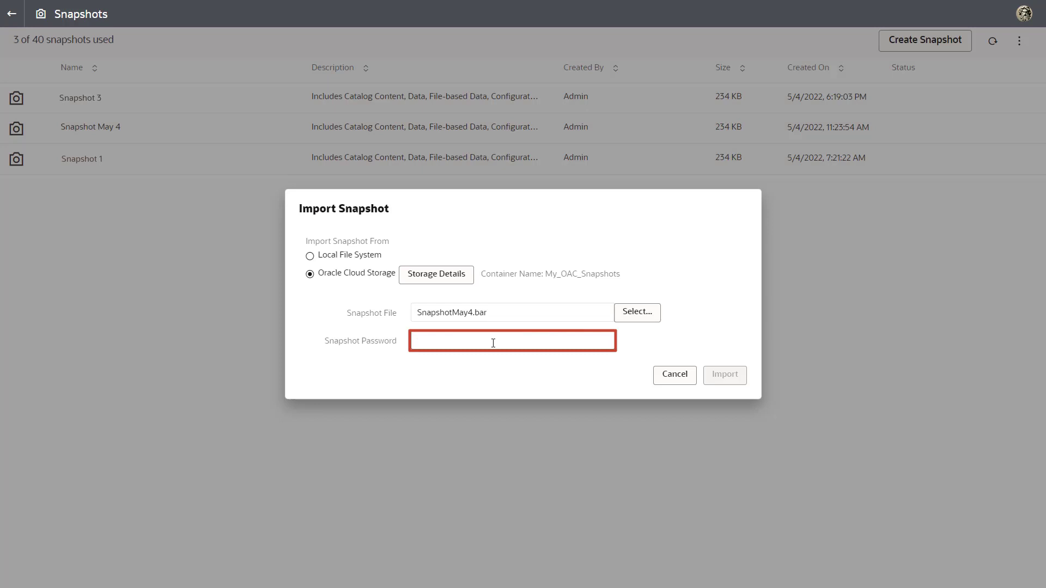
pyautogui.click(493, 343)
pyautogui.write('•••••••••••')
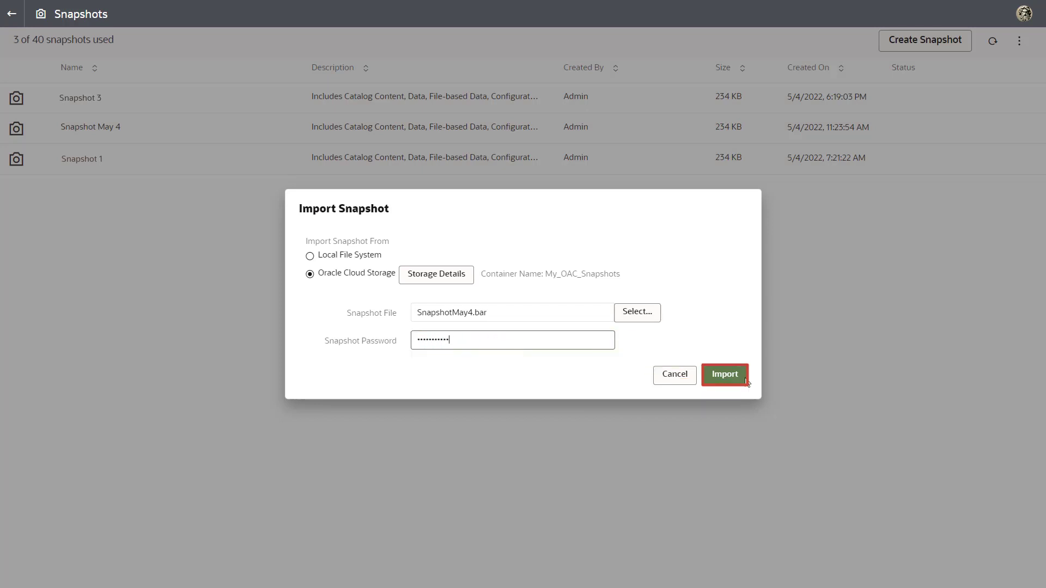
# - Run the import and check the new Snapshot May 4 row's actions menu without choosing any
pyautogui.click(746, 383)
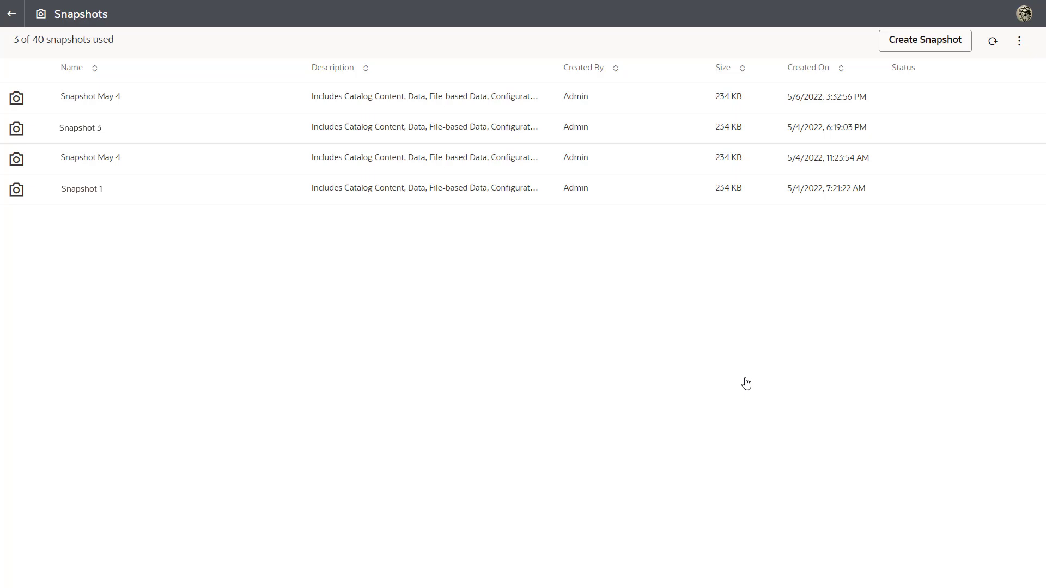
pyautogui.click(1031, 98)
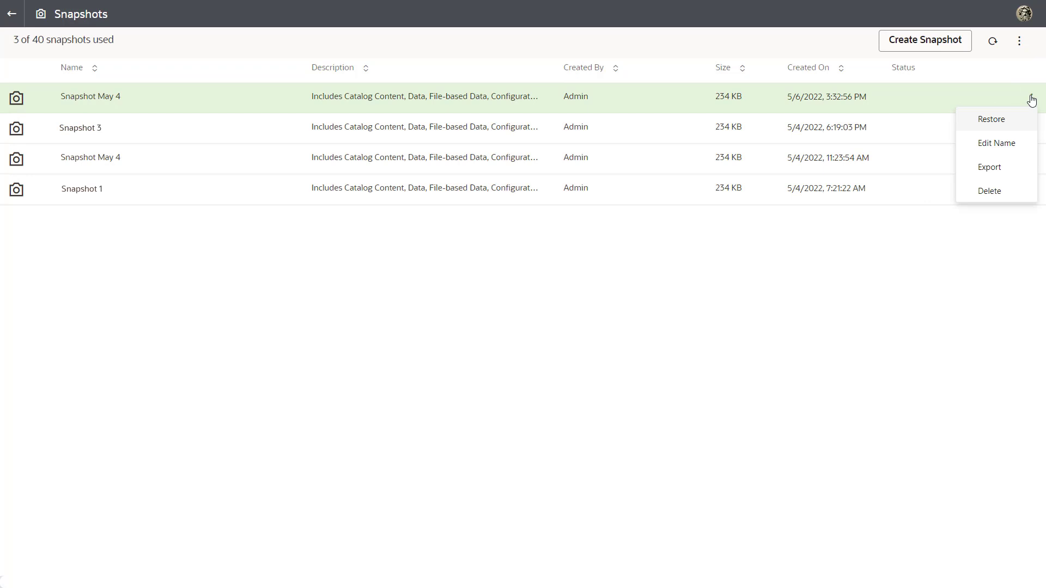
pyautogui.click(1031, 100)
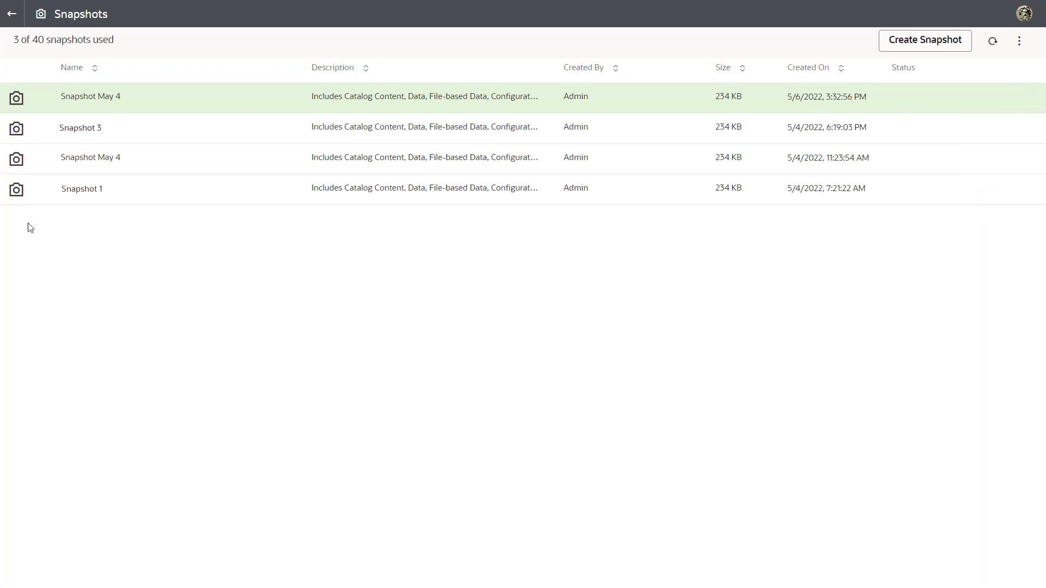